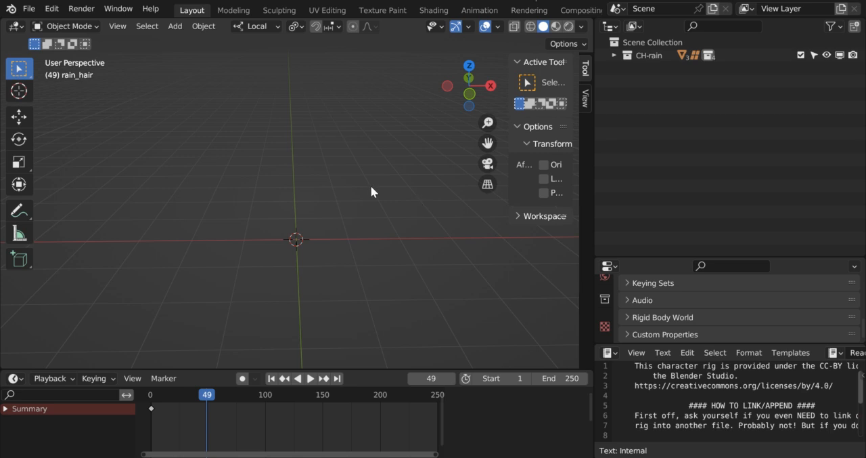
- Open rain_rig.blend from the rain_v2.4 folder, discarding changes to the current file, and allow its Python scripts to run
left_click(29, 9)
left_click(42, 36)
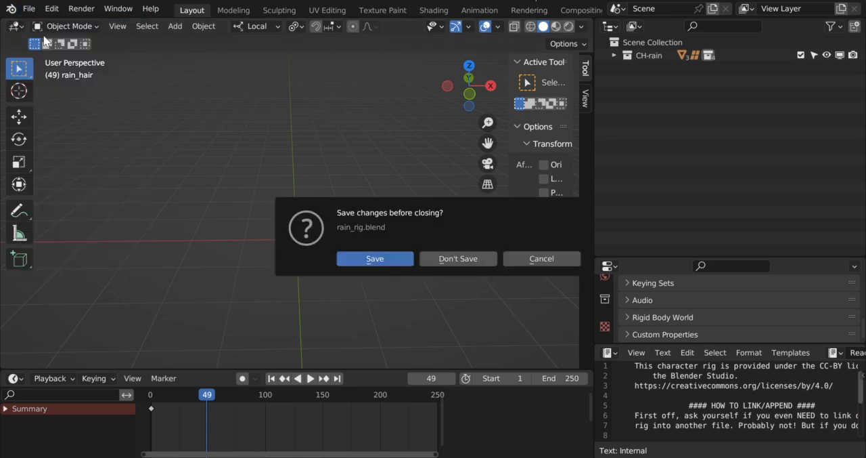
left_click(453, 261)
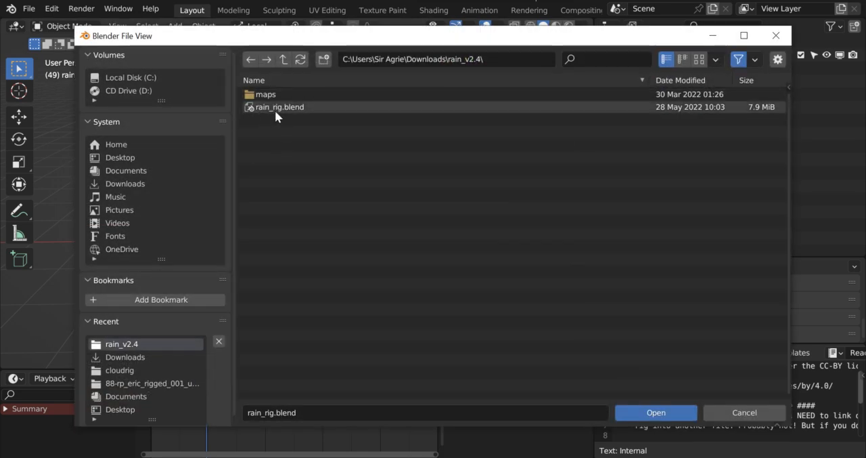
left_click(330, 106)
left_click(649, 413)
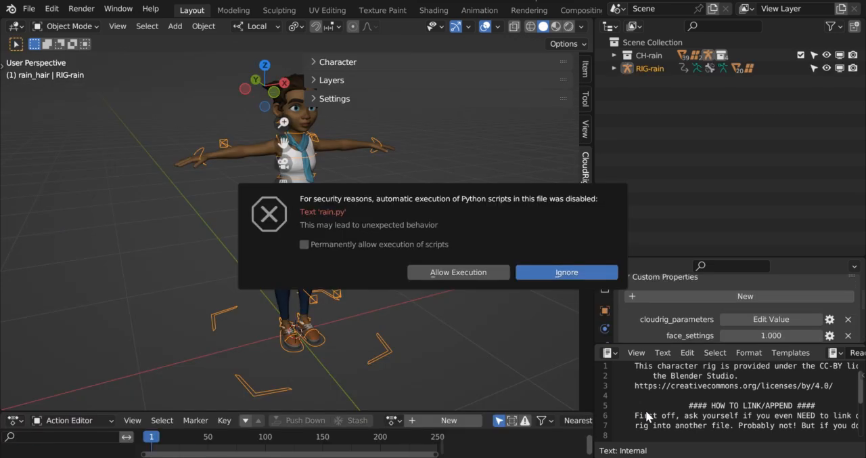
left_click(458, 273)
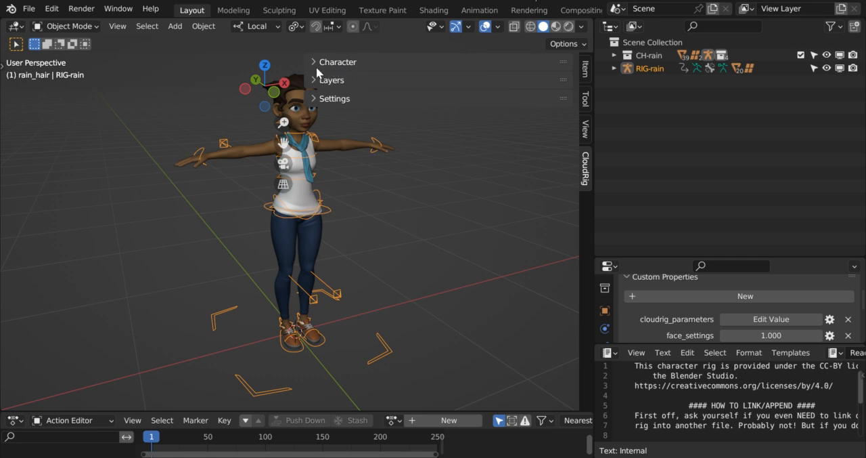
- Expand the CloudRig Layers section and widen the sidebar enough to read the layer names
left_click_drag(306, 75, 523, 93)
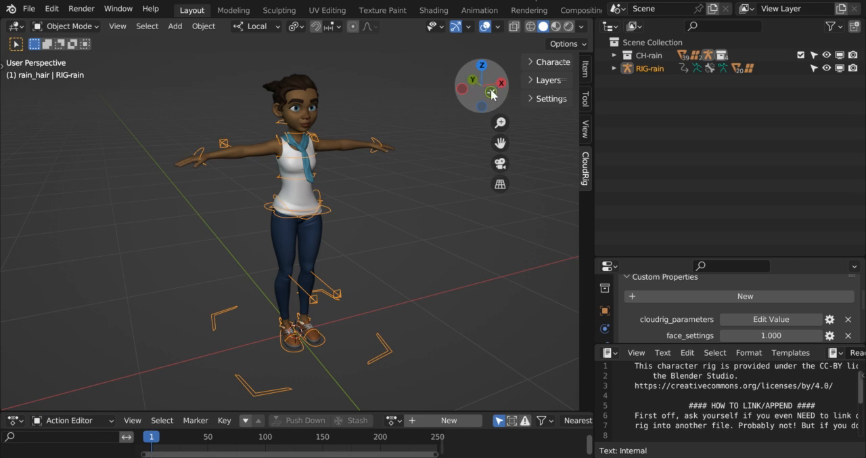
left_click_drag(482, 86, 383, 121)
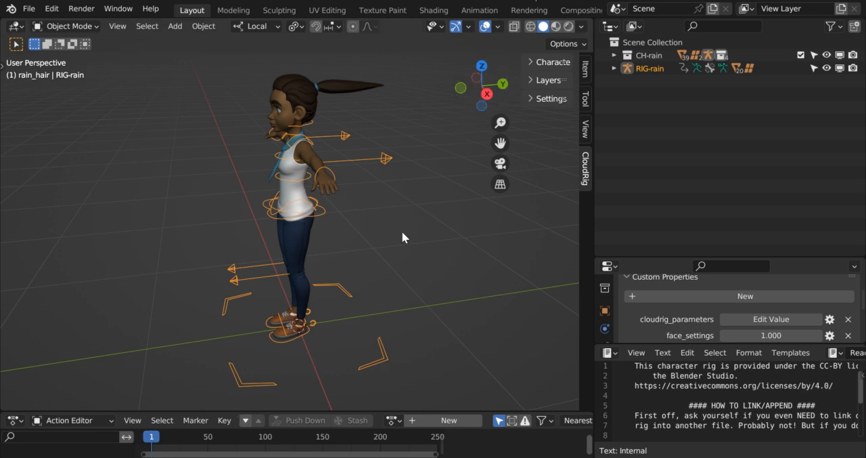
left_click(541, 79)
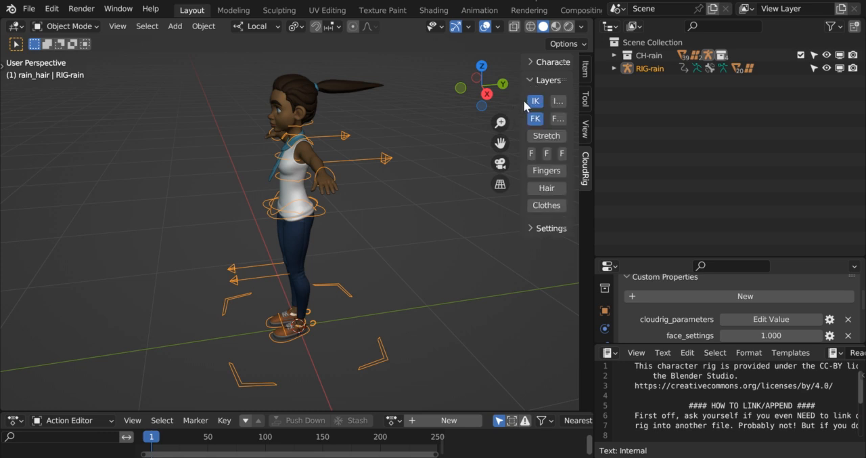
left_click_drag(527, 107, 430, 102)
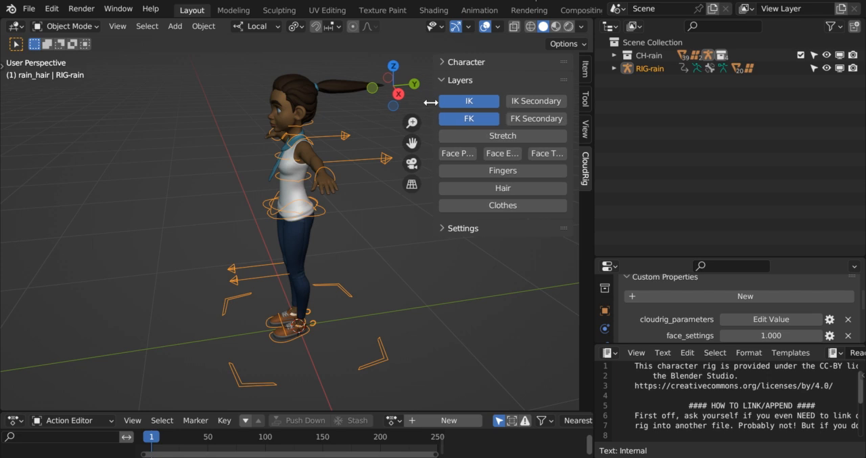
left_click_drag(431, 102, 438, 104)
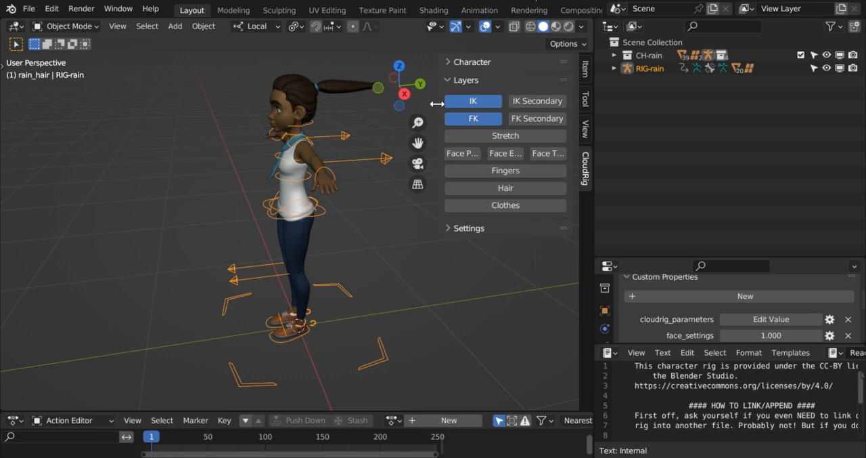
- Toggle the rig's FK layer to compare its controls, leave it hidden with IK shown, and narrow the sidebar
left_click(474, 119)
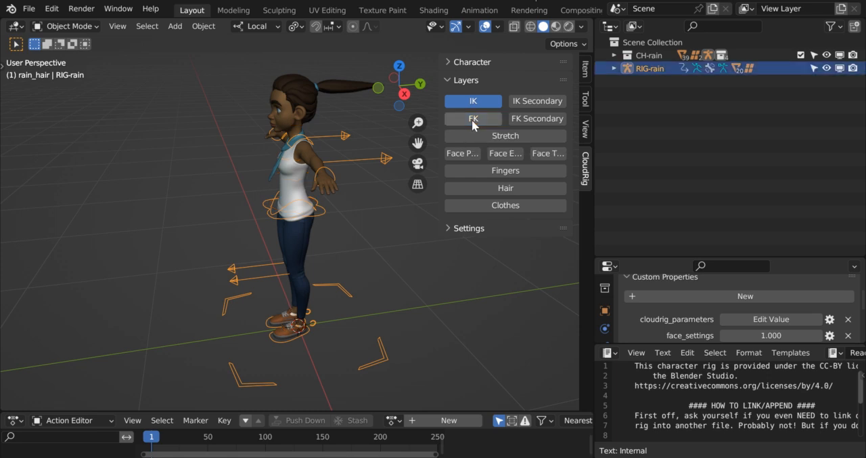
left_click(472, 120)
left_click(472, 121)
left_click(472, 121)
left_click(469, 121)
left_click(470, 120)
left_click(467, 124)
left_click(468, 125)
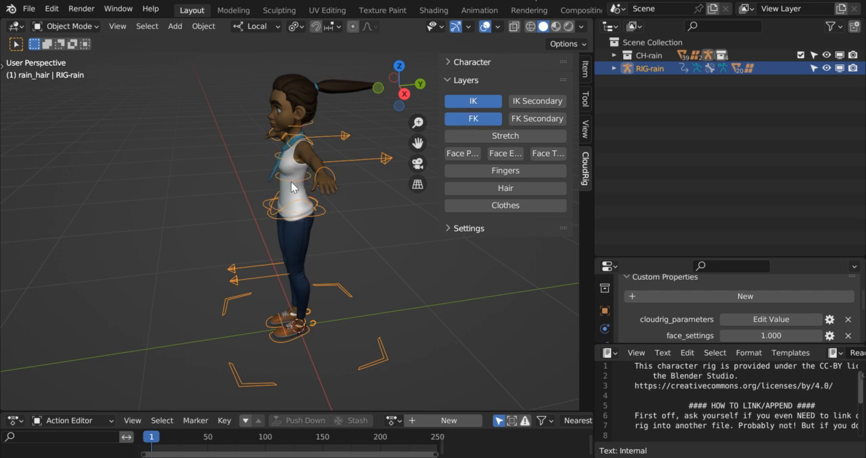
left_click(470, 124)
left_click(470, 124)
left_click(470, 123)
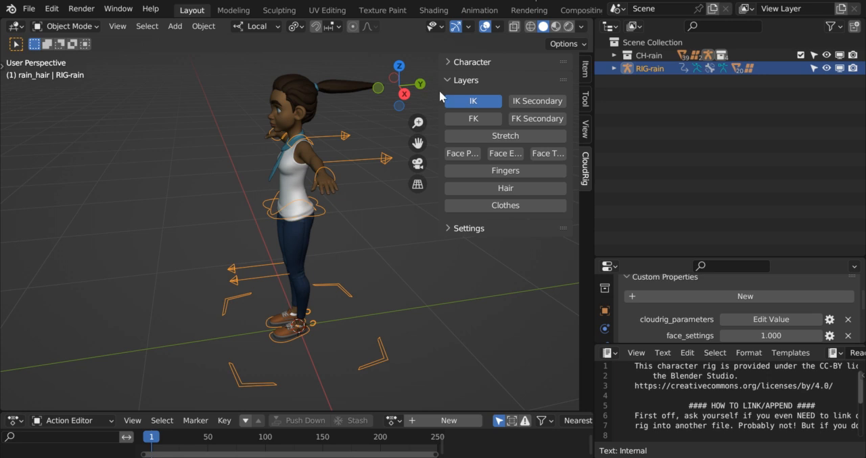
left_click_drag(440, 95, 522, 109)
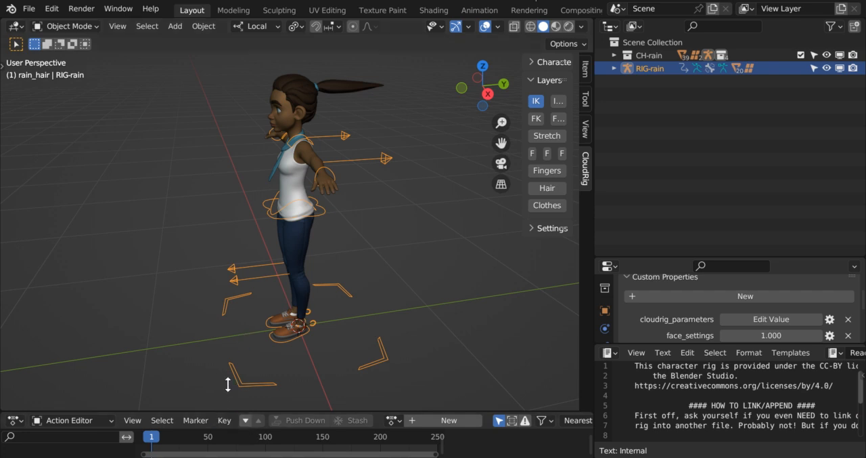
- Enlarge the editor area below the viewport and switch it from the Action Editor to the Timeline
left_click_drag(226, 411, 237, 351)
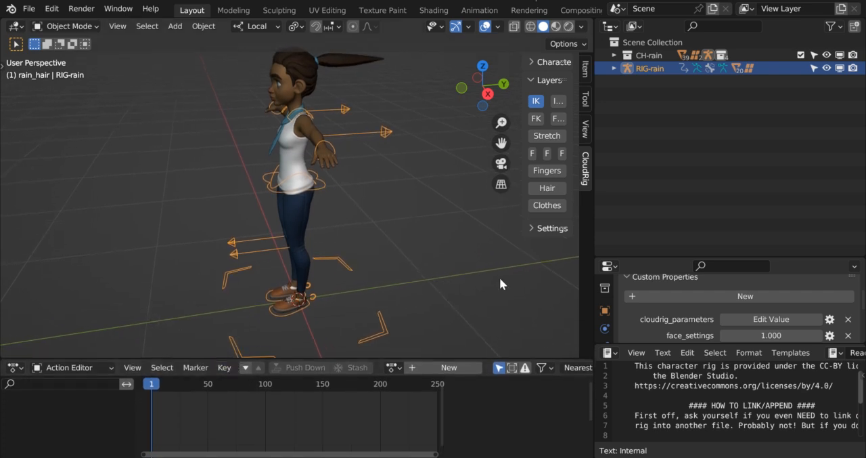
left_click(22, 371)
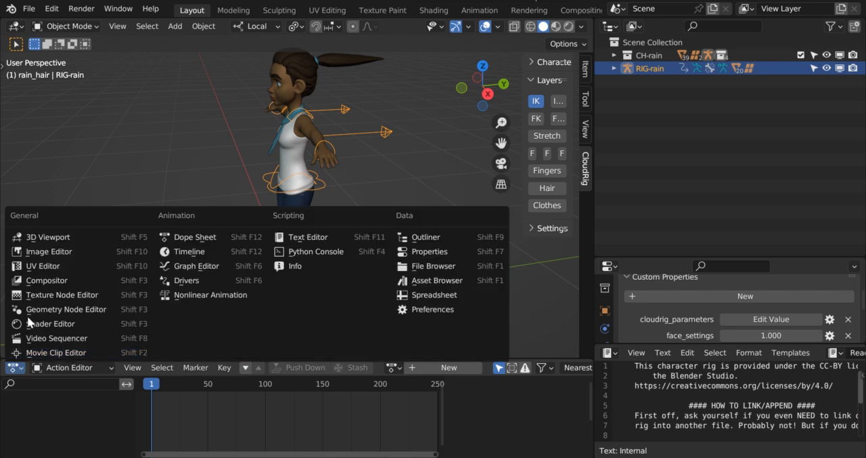
left_click(169, 257)
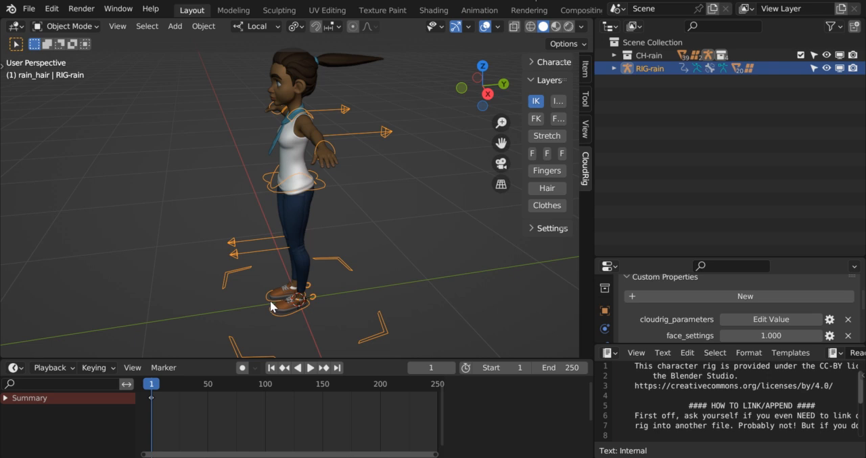
- Put RIG-rain into Pose Mode, show the viewport tools and activate the Move tool
left_click(92, 28)
left_click(81, 70)
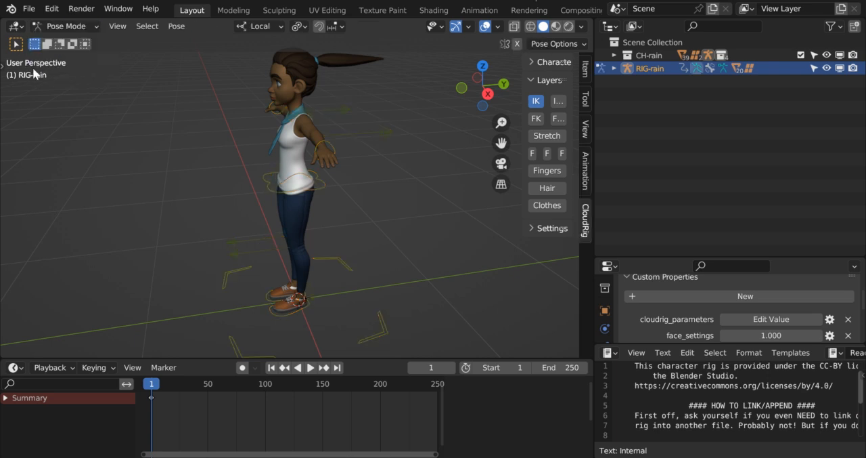
left_click(3, 68)
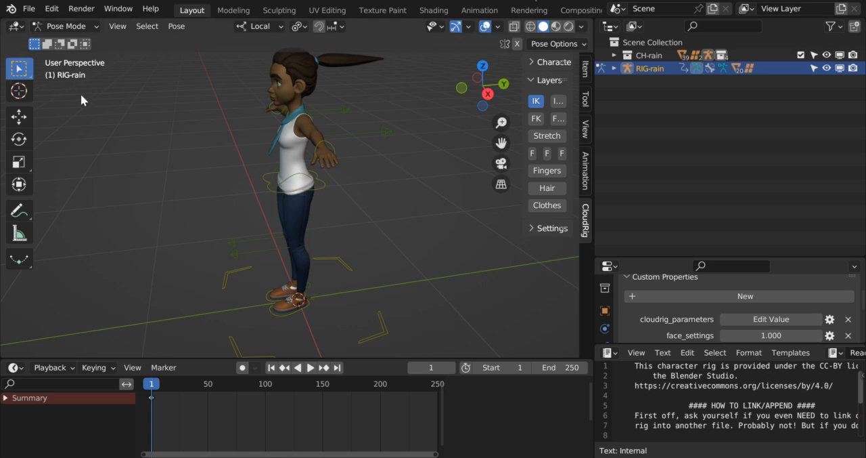
left_click(19, 118)
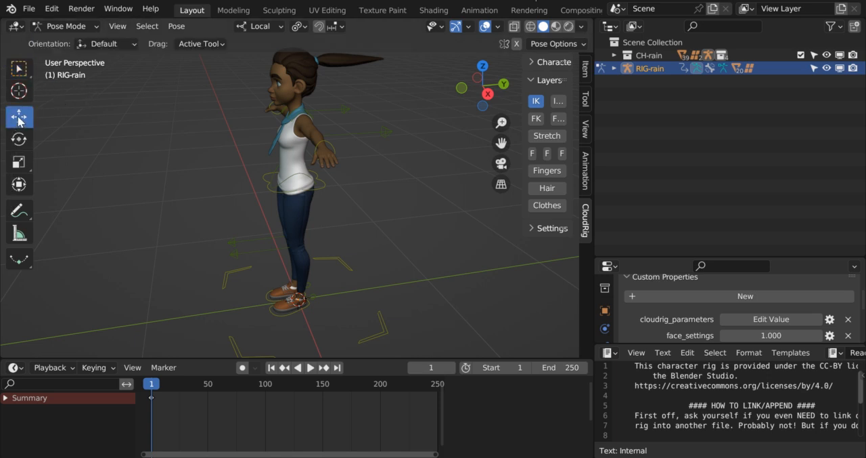
- Raise the MSTR-Foot_Parent.R control forward to knee height and insert a Location & Rotation keyframe at frame 1
left_click(271, 302)
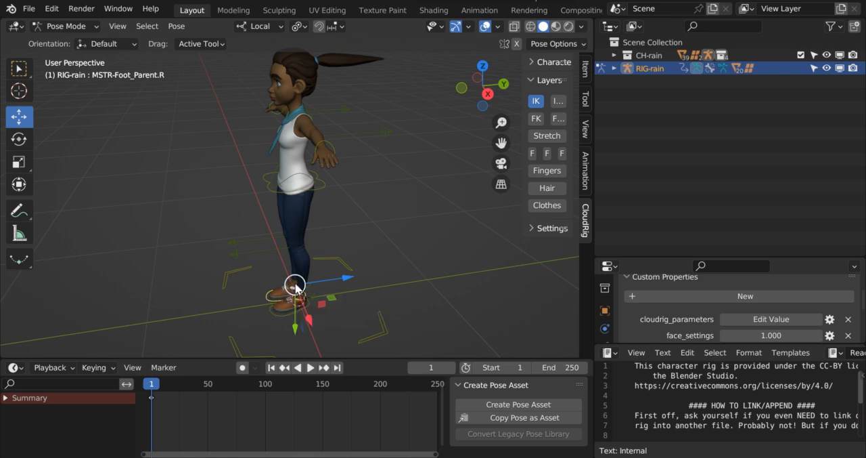
left_click_drag(295, 286, 222, 233)
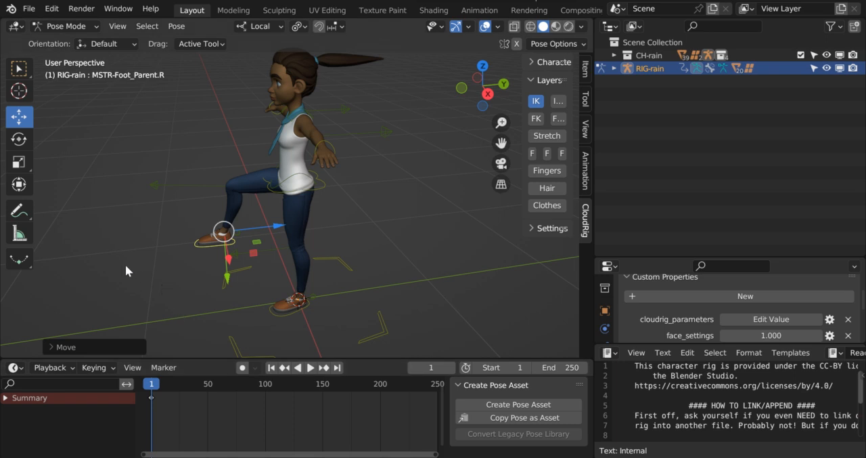
key("i")
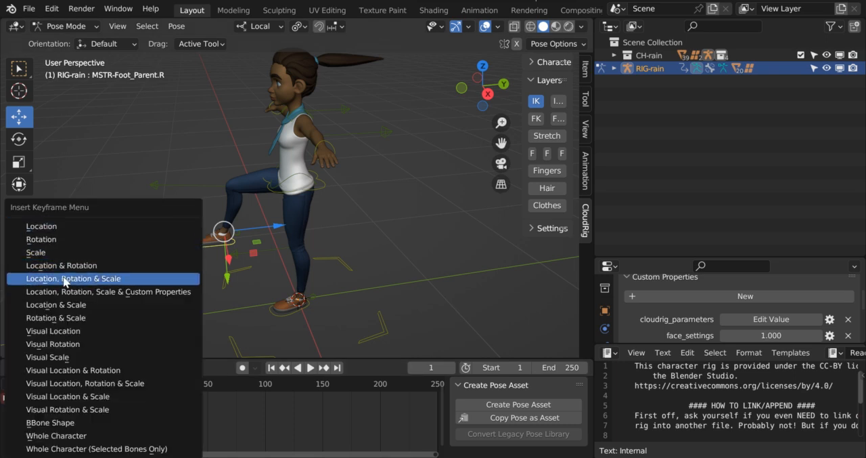
left_click(126, 266)
- At frame 25, lower the right foot control beside the left foot and insert a Location & Rotation keyframe
mouse_move(152, 384)
left_mouse_down()
mouse_move(166, 388)
mouse_move(150, 387)
left_mouse_up()
key("space")
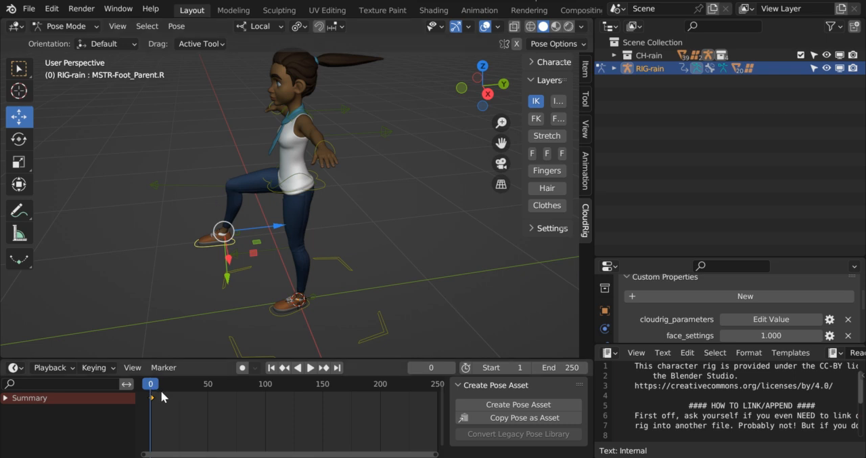
key("space")
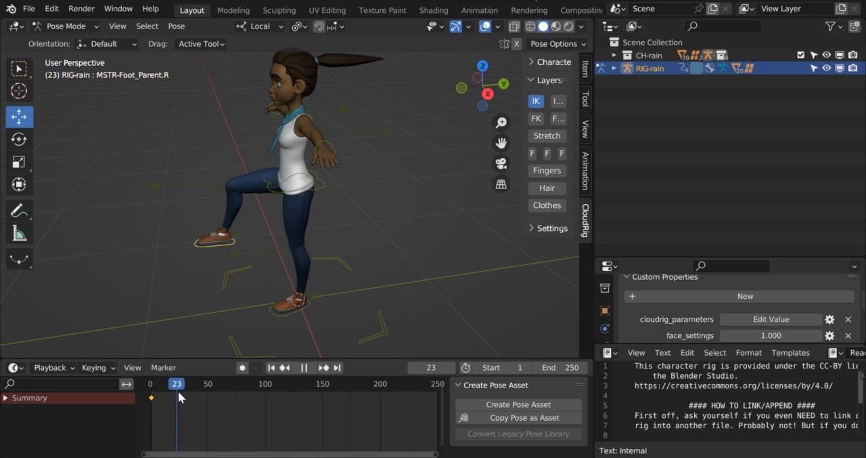
key("space")
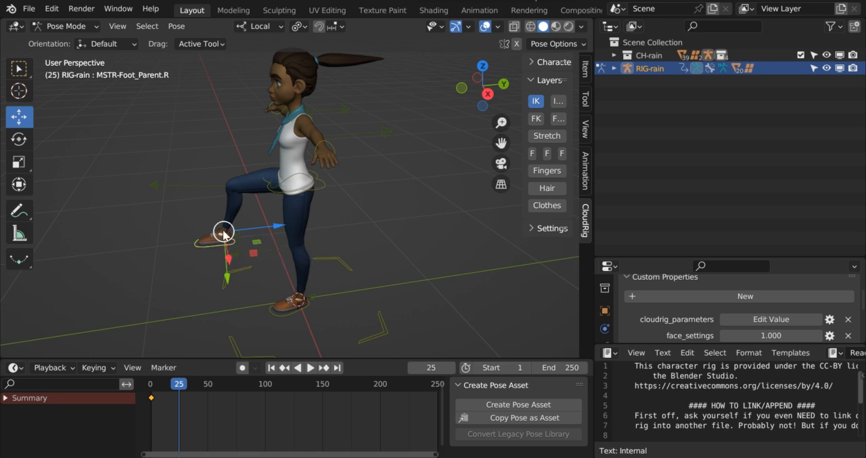
left_click_drag(223, 234, 289, 287)
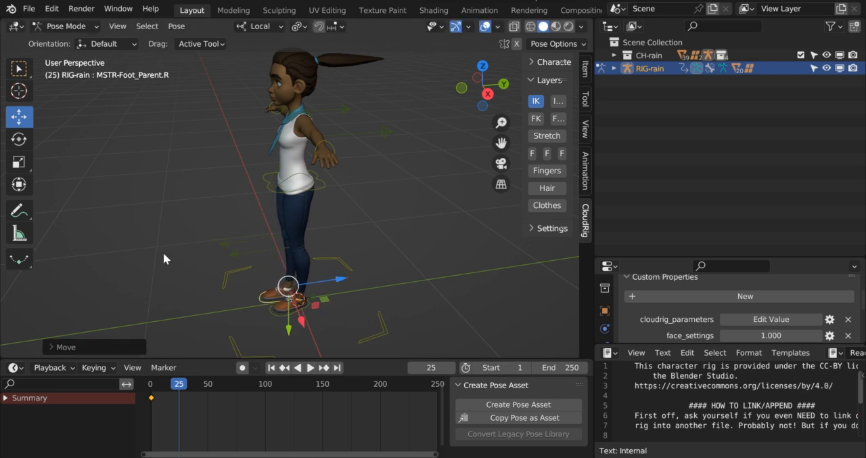
key("i")
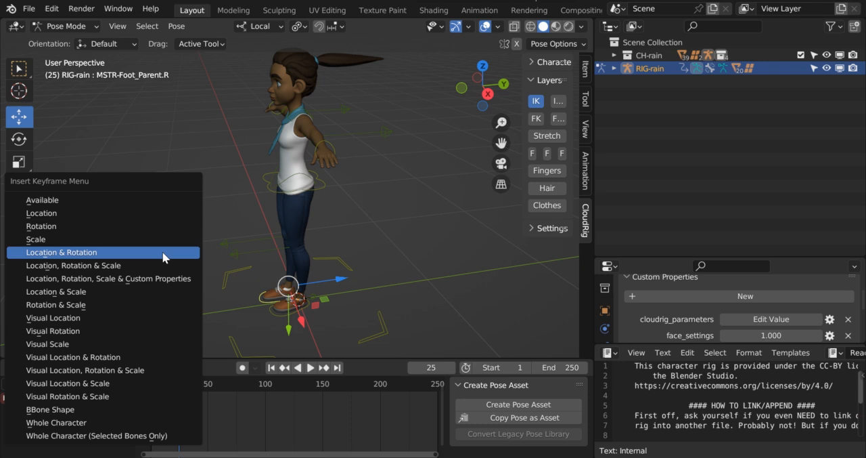
left_click(123, 253)
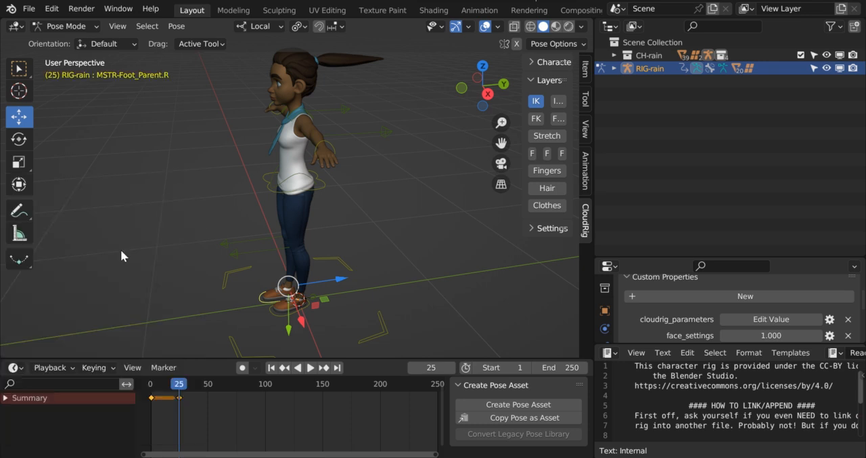
- Play back the right foot's movement from the start of the timeline to just past the second keyframe
left_click_drag(182, 386, 150, 391)
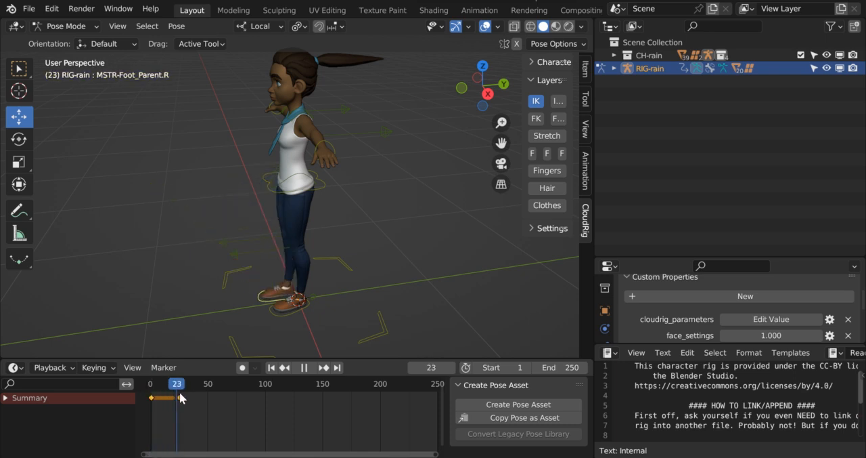
left_click_drag(147, 393, 180, 396)
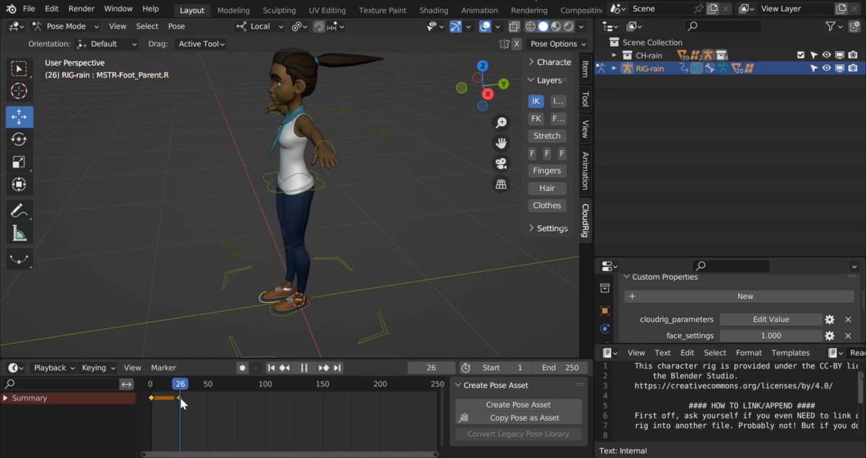
key("space")
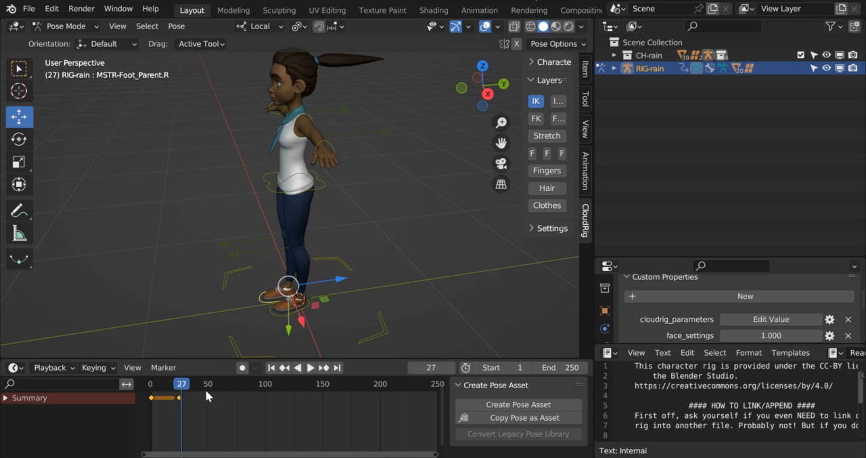
- At frame 50, move the right foot control backward and slightly up, and insert a Location & Rotation keyframe
left_click_drag(184, 385, 209, 392)
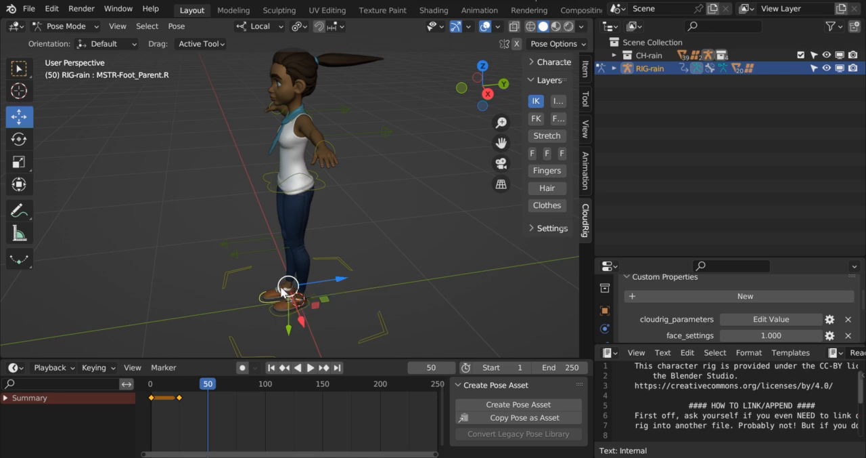
left_click_drag(288, 291, 343, 258)
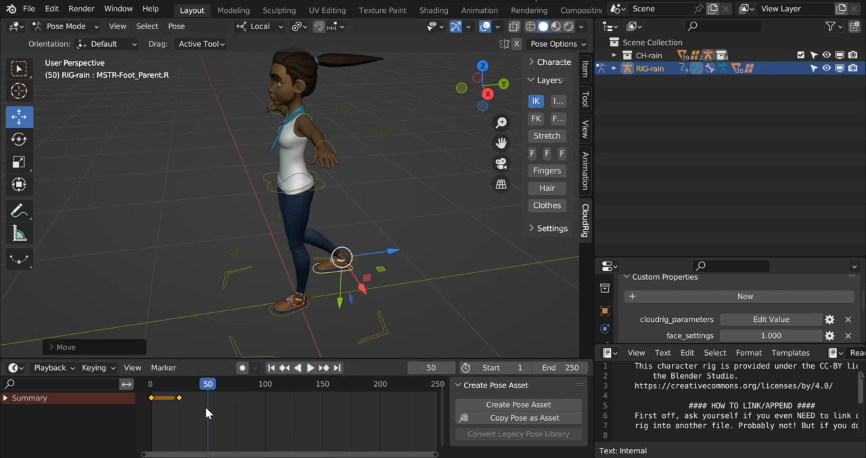
key("i")
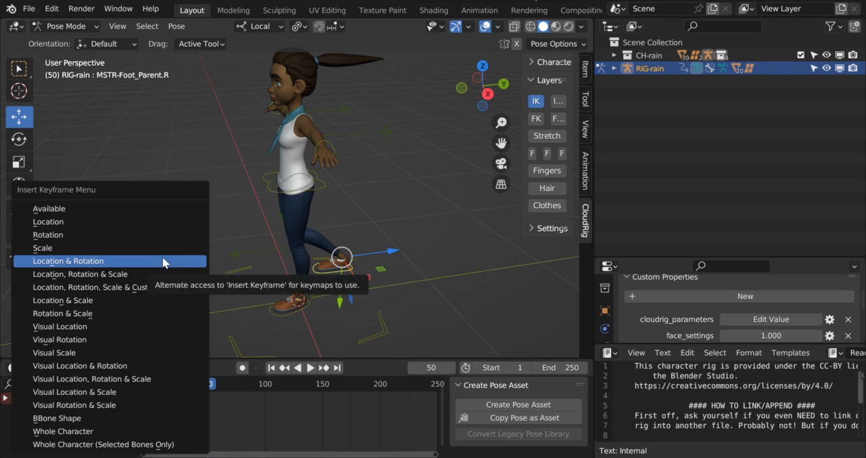
left_click(165, 261)
- Play back the leg animation from the first keyframe to frame 49 to review the full swing
left_click_drag(209, 391, 153, 400)
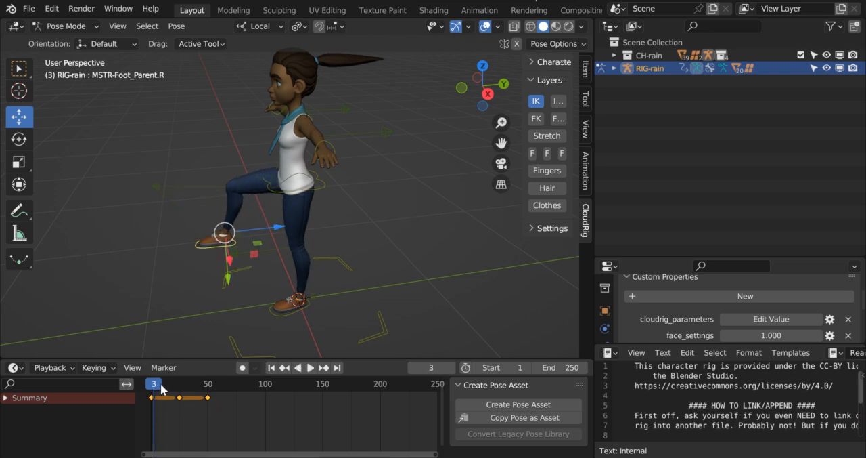
key("space")
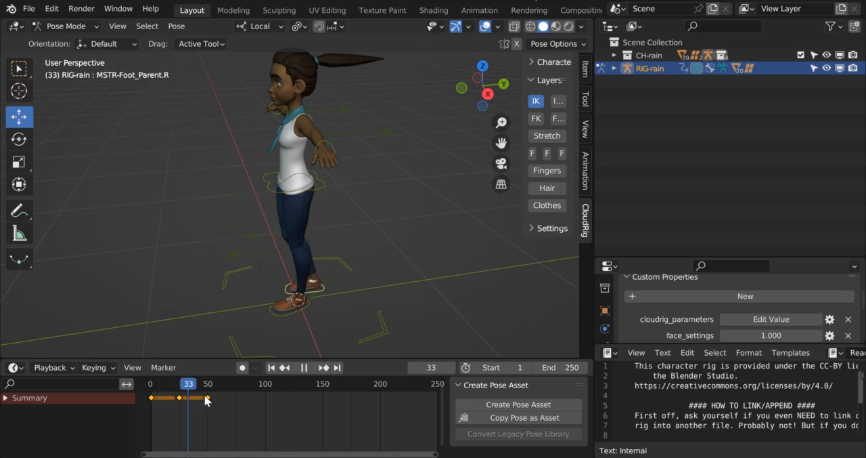
mouse_move(217, 392)
left_mouse_down()
mouse_move(157, 391)
mouse_move(207, 395)
left_mouse_up()
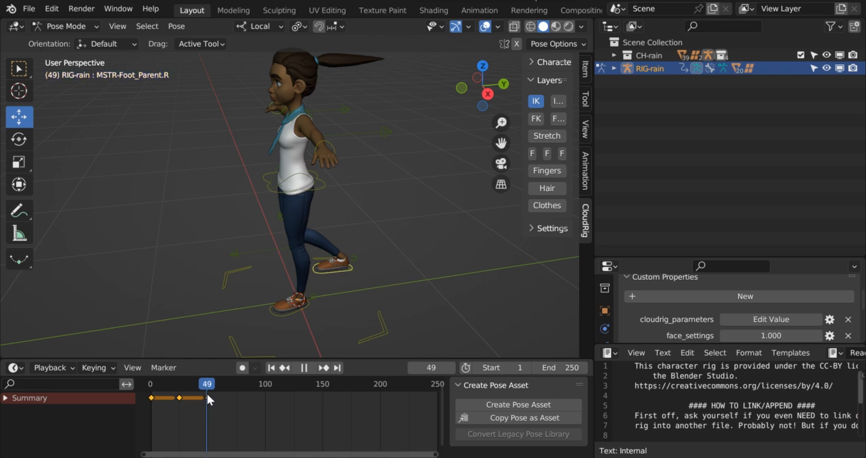
key("space")
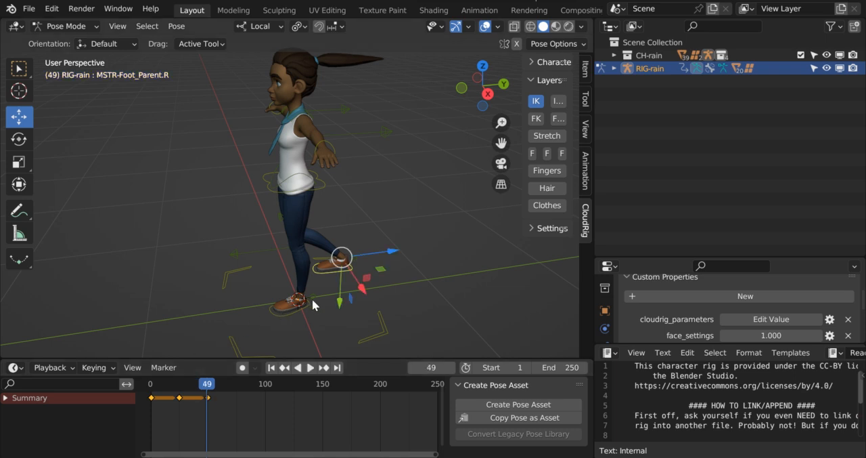